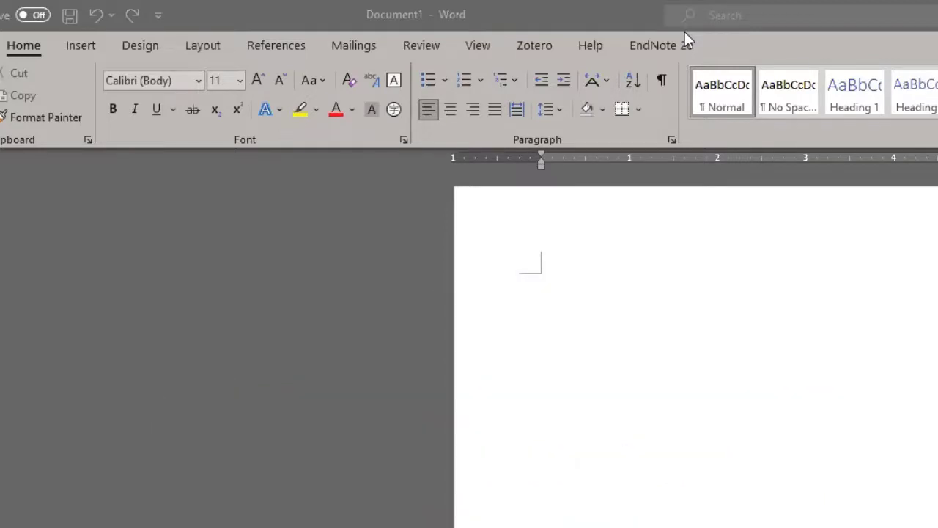
# Step: Bring up the EndNote 20 ribbon tab so its citation tools are available
pyautogui.click(682, 44)
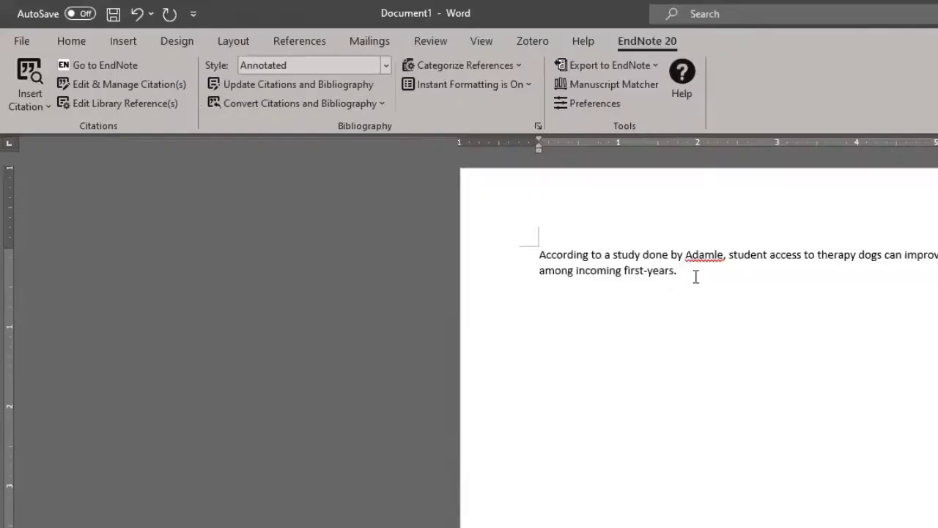
# Step: Search the EndNote library for 'adamle' and select the Adamle 2009 pet-therapy article
pyautogui.click(31, 79)
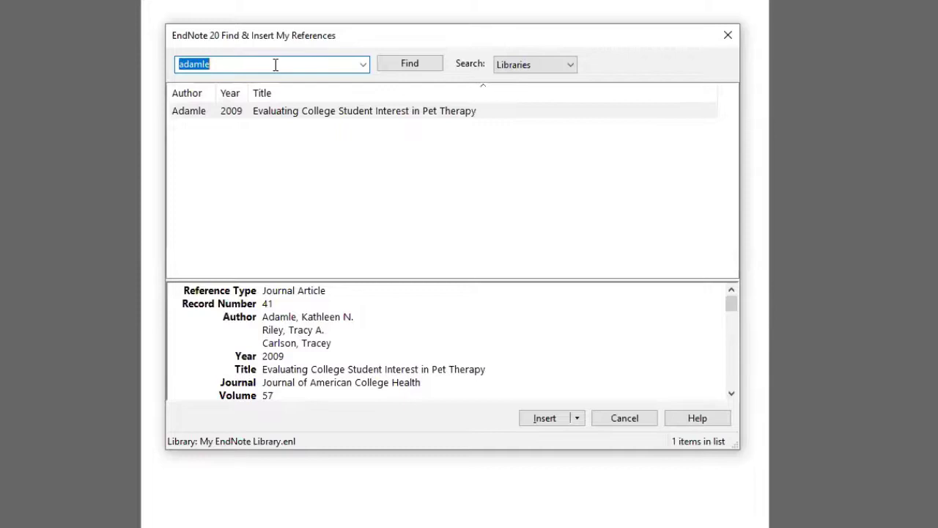
pyautogui.click(305, 113)
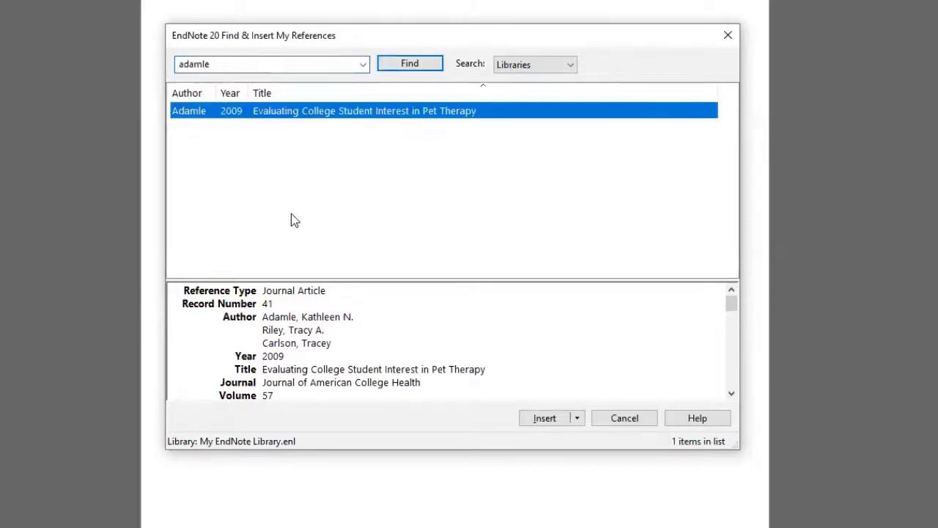
pyautogui.scroll(-1, 312, 331)
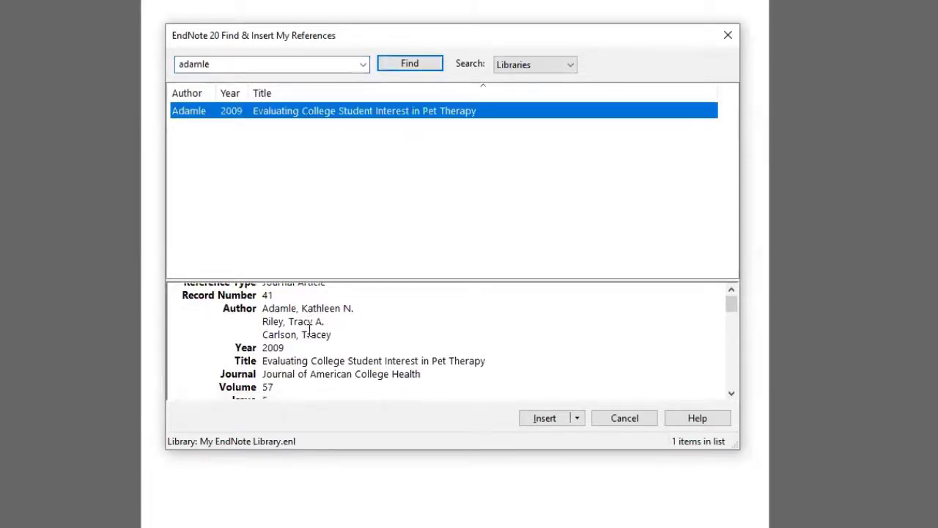
pyautogui.scroll(-2, 341, 374)
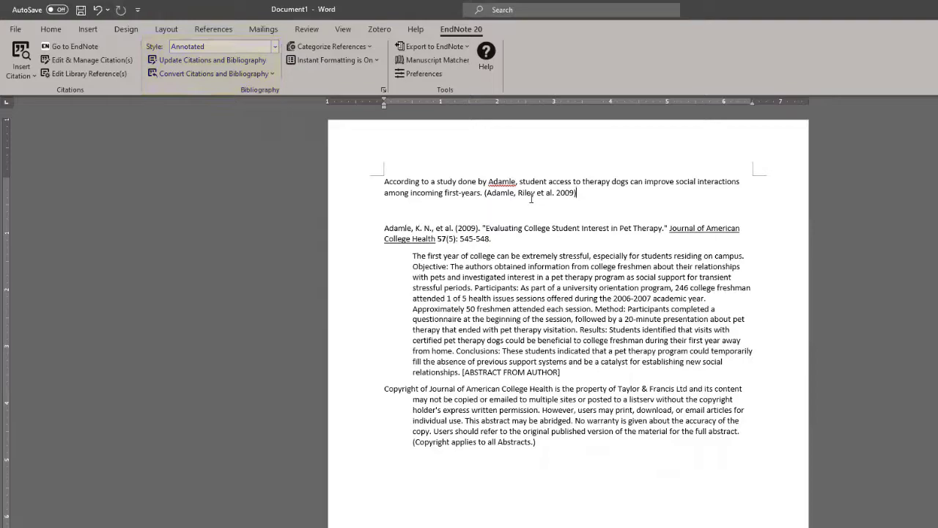
# Step: Select the abstract and copyright notes in the Adamle 2009 bibliography entry
pyautogui.moveTo(538, 442)
pyautogui.mouseDown()
pyautogui.moveTo(485, 293)
pyautogui.moveTo(517, 239)
pyautogui.mouseUp()
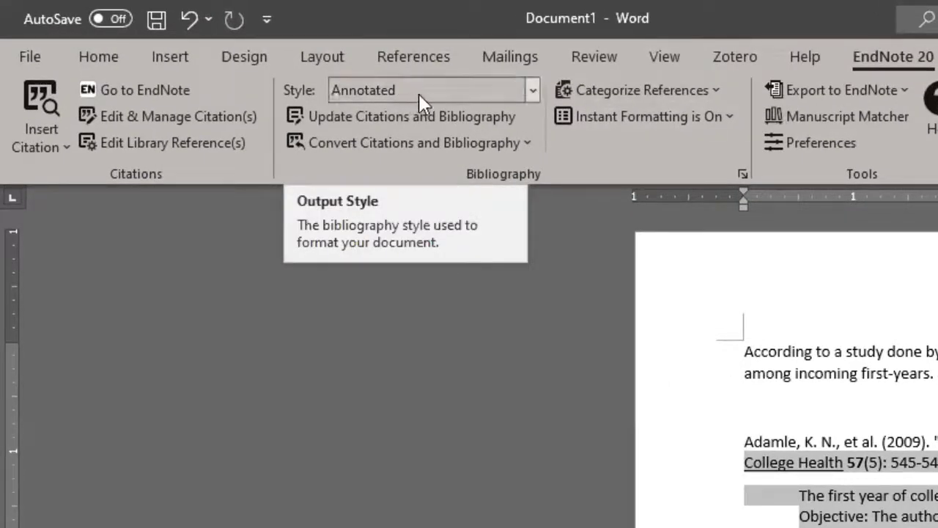
# Step: Switch the EndNote output style from Annotated to APA 7th
pyautogui.click(529, 84)
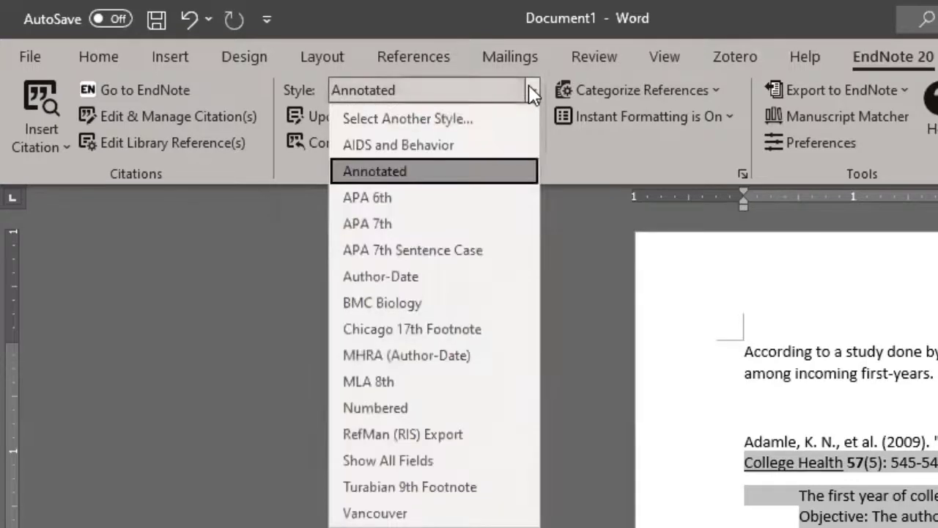
pyautogui.click(487, 223)
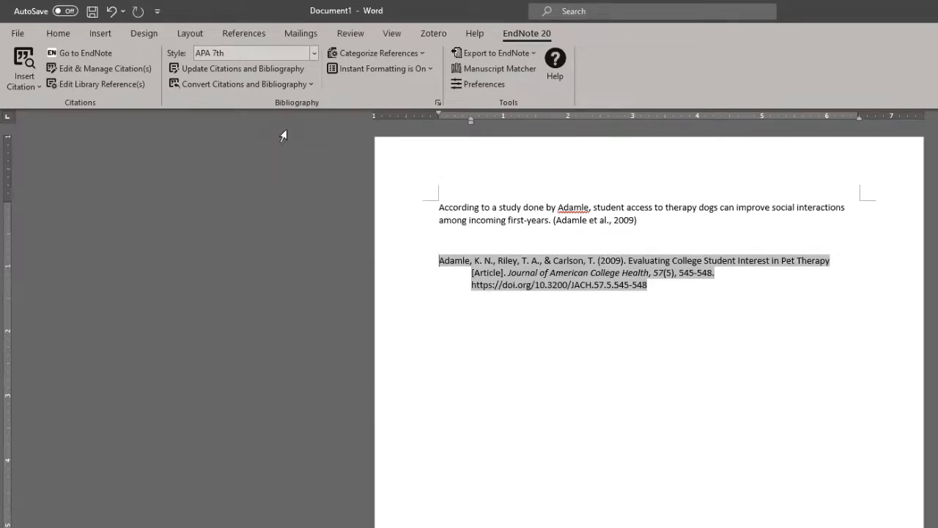
# Step: Type a 'More text.' test line below the bibliography and add two blank lines above it
pyautogui.click(460, 228)
pyautogui.click(466, 242)
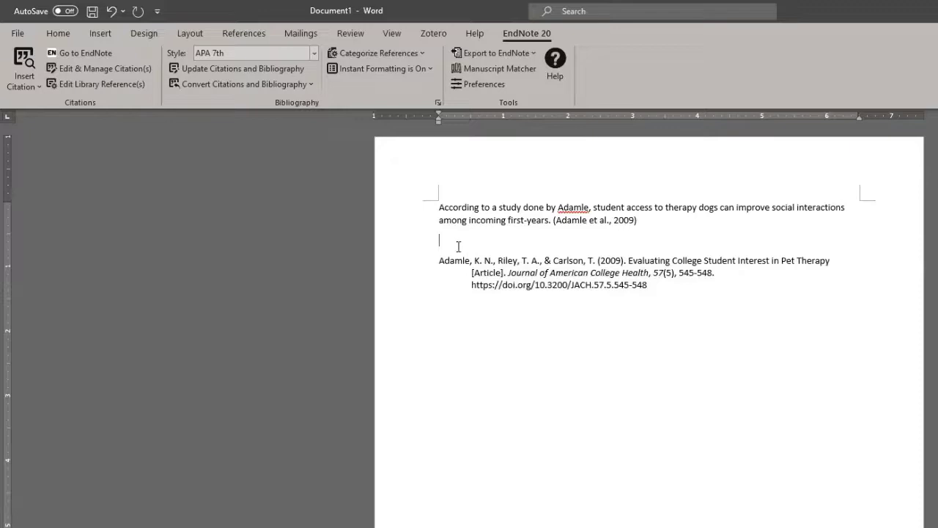
pyautogui.click(505, 367)
pyautogui.write('More text.')
pyautogui.click(502, 240)
pyautogui.press('Return')
pyautogui.press('Return')
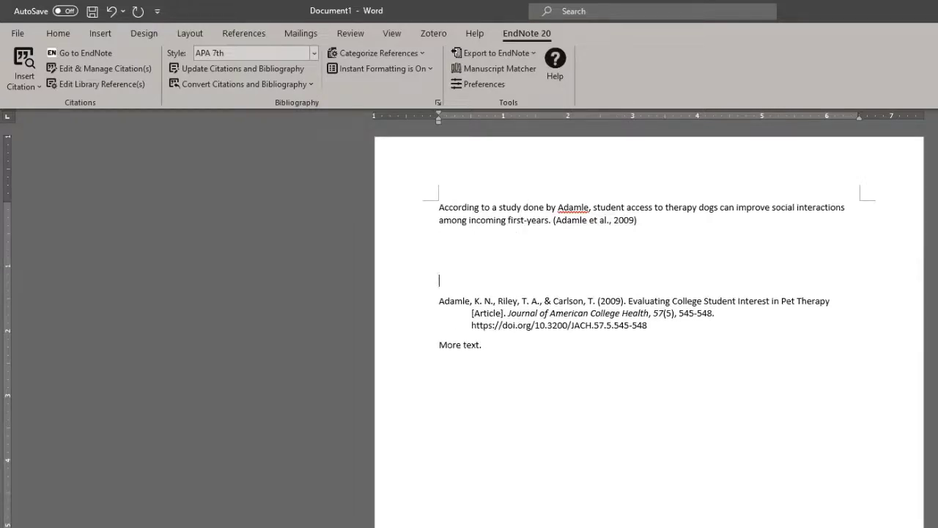
pyautogui.press('Return')
# Step: Delete the 'More text.' line and insert two more blank lines before the bibliography
pyautogui.moveTo(489, 373); pyautogui.dragTo(426, 377)
pyautogui.press('Delete')
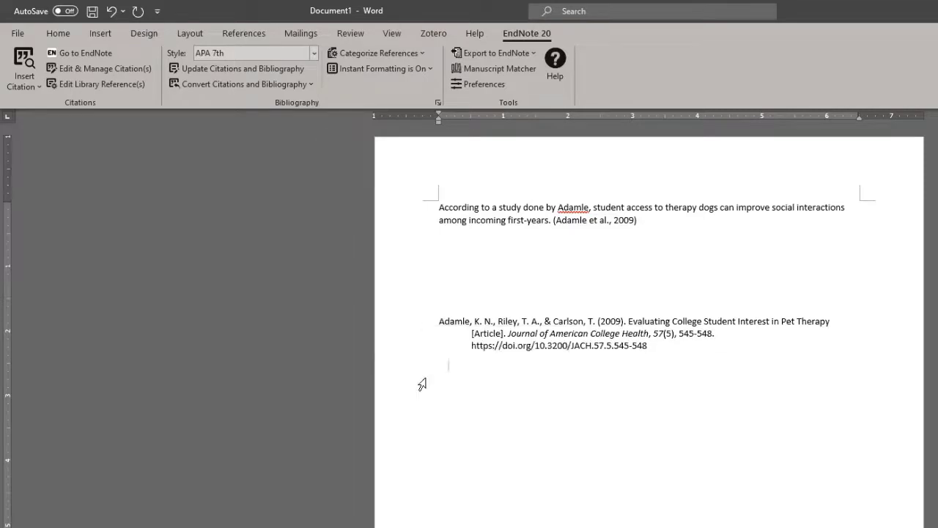
pyautogui.click(448, 265)
pyautogui.press('Return')
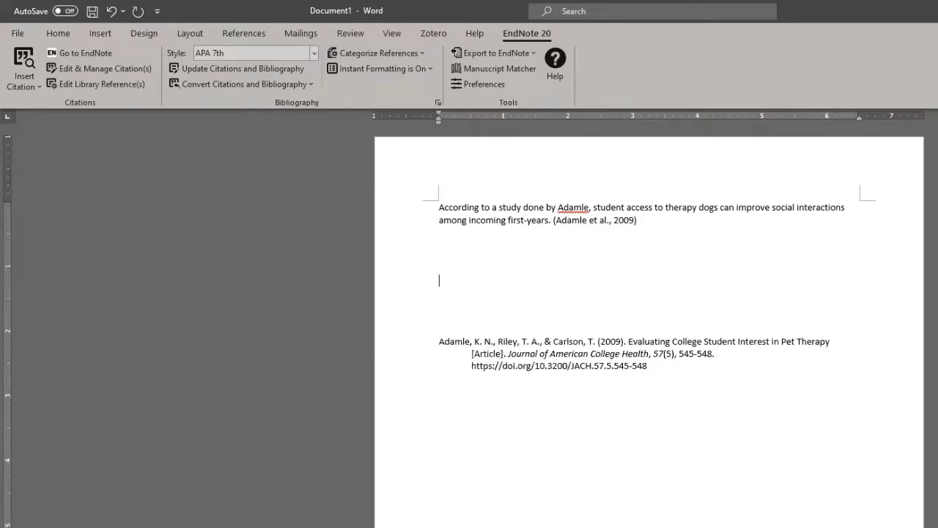
pyautogui.press('Return')
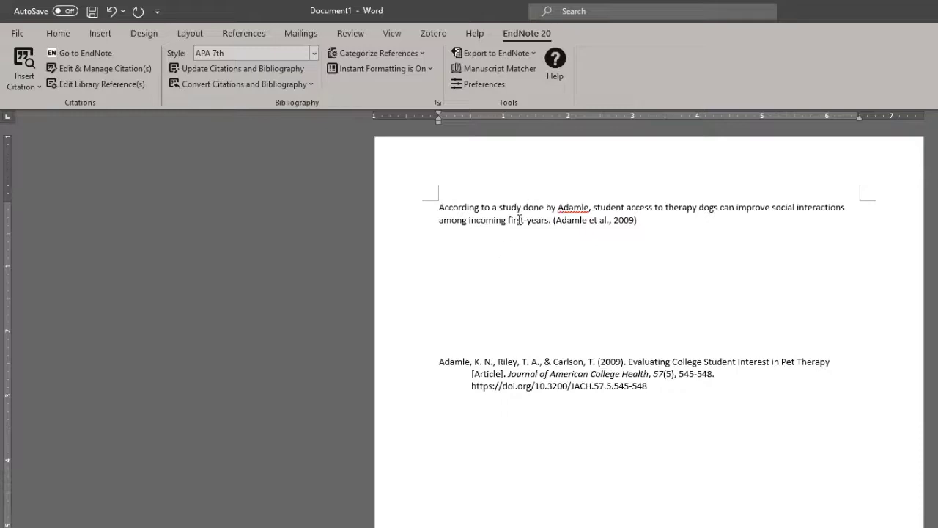
pyautogui.click(456, 358)
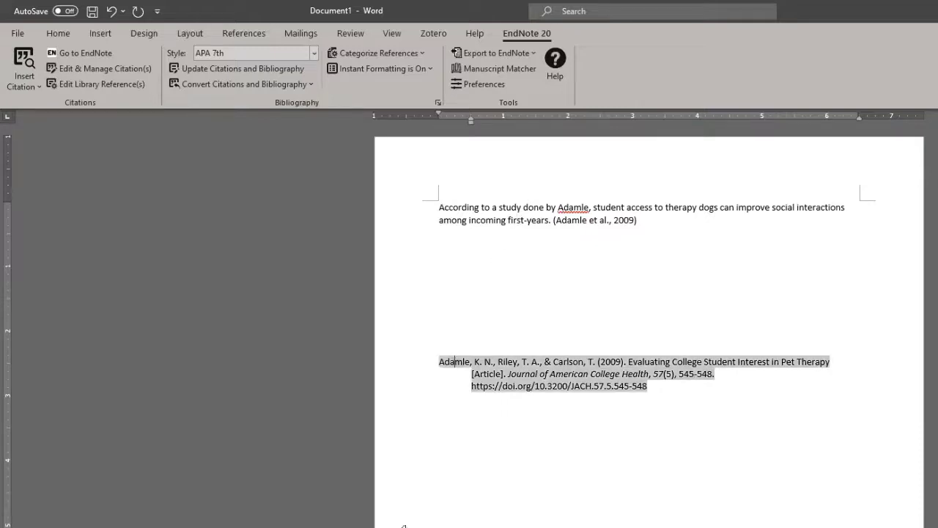
pyautogui.click(485, 303)
pyautogui.click(476, 244)
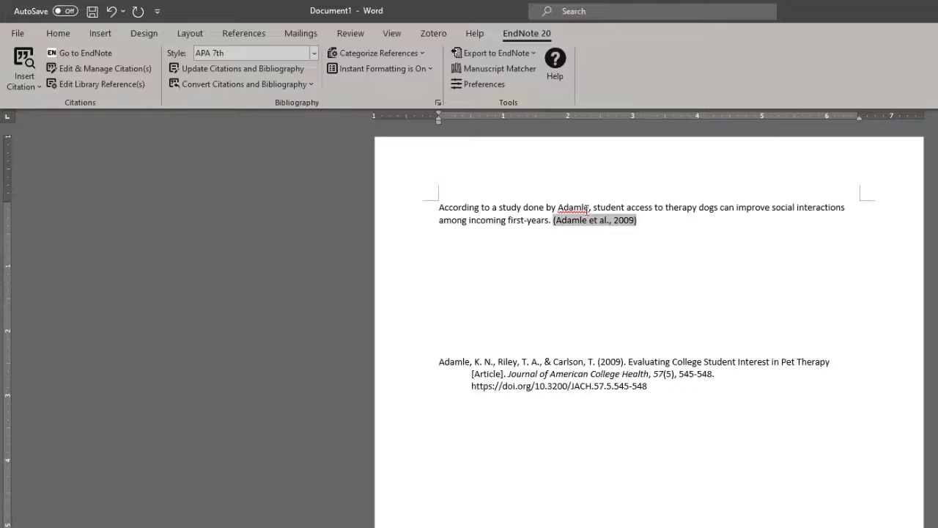
# Step: Apply Exclude Author to the Adamle citation so only (2009) remains
pyautogui.moveTo(560, 207); pyautogui.dragTo(589, 208)
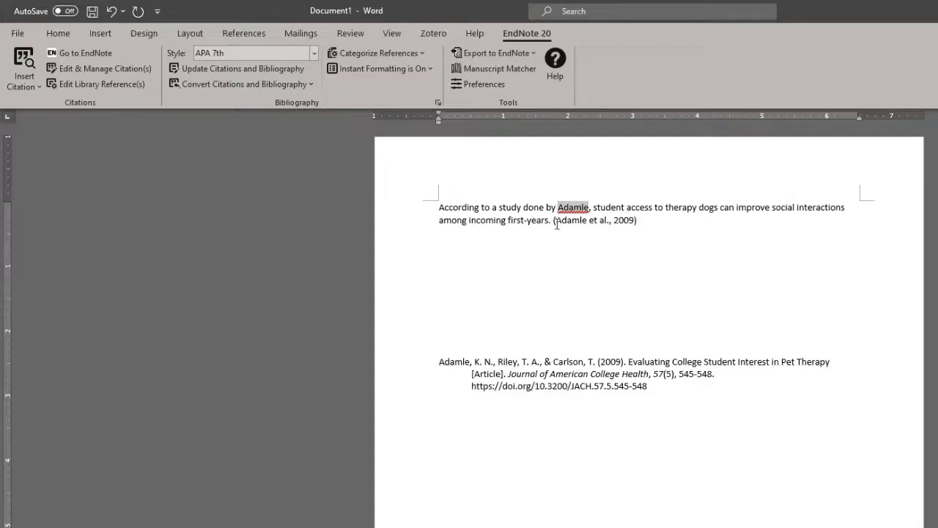
pyautogui.moveTo(557, 225); pyautogui.dragTo(608, 226)
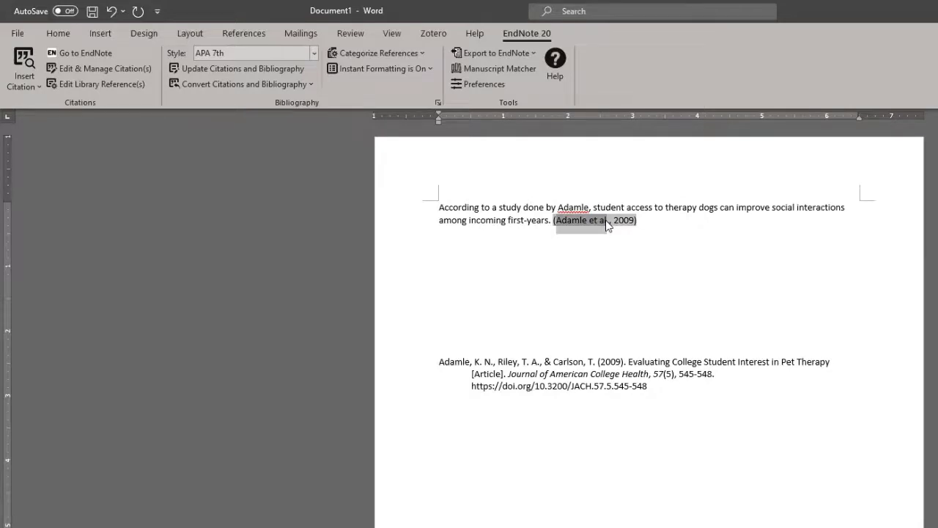
pyautogui.rightClick(608, 226)
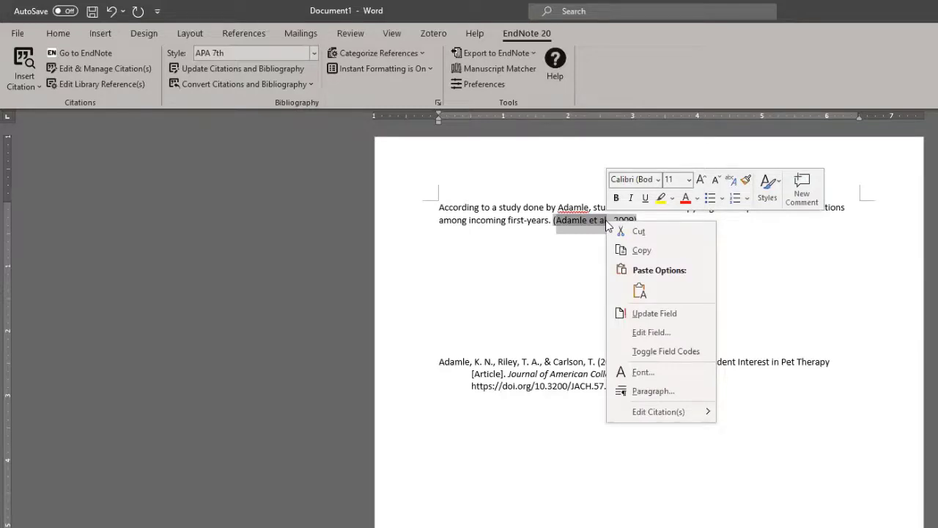
pyautogui.moveTo(668, 413)
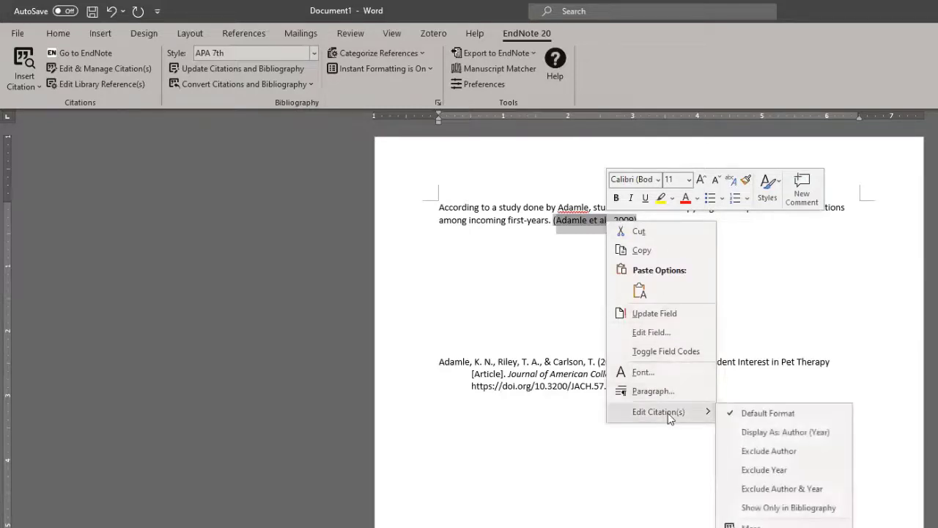
pyautogui.click(811, 453)
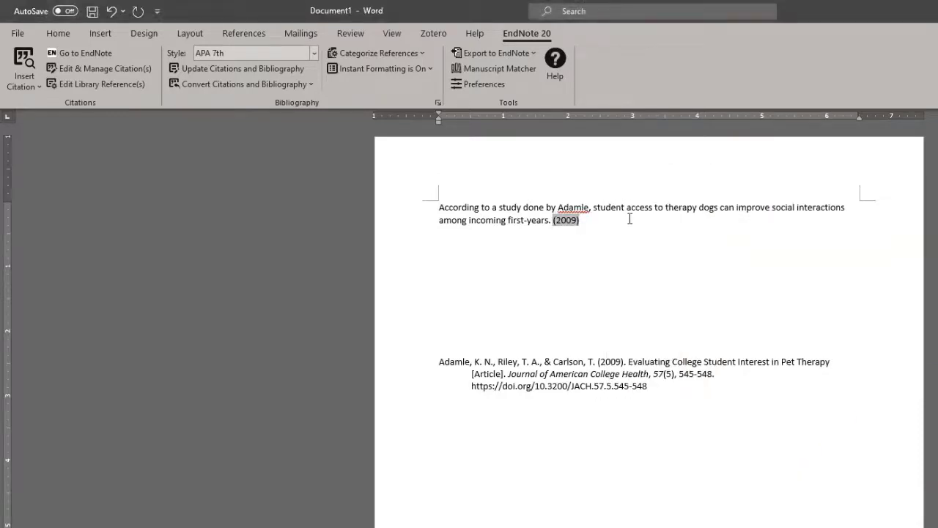
# Step: Cut the (2009) citation and paste it right after 'Adamle', separated by a space
pyautogui.moveTo(586, 224); pyautogui.dragTo(555, 232)
pyautogui.click(590, 207)
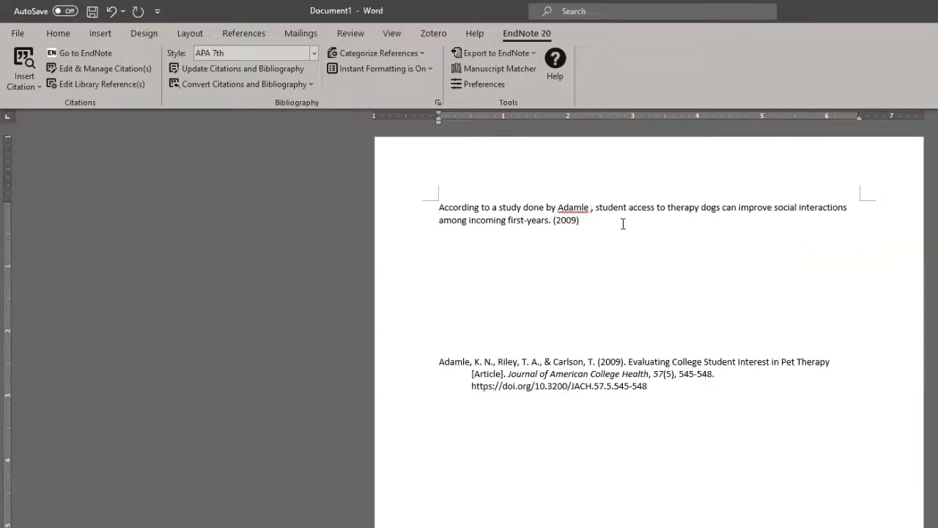
pyautogui.click(555, 222)
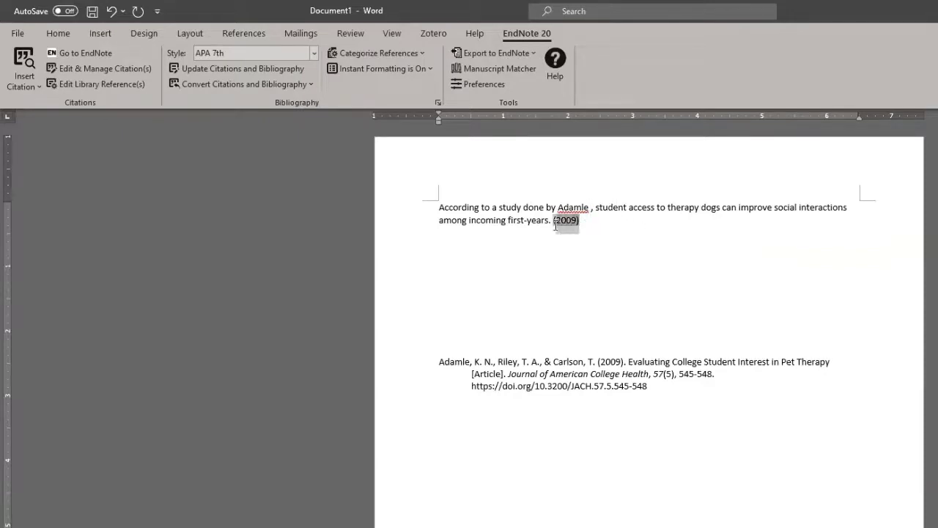
pyautogui.moveTo(555, 222); pyautogui.dragTo(580, 221)
pyautogui.hotkey('ctrl', 'x')
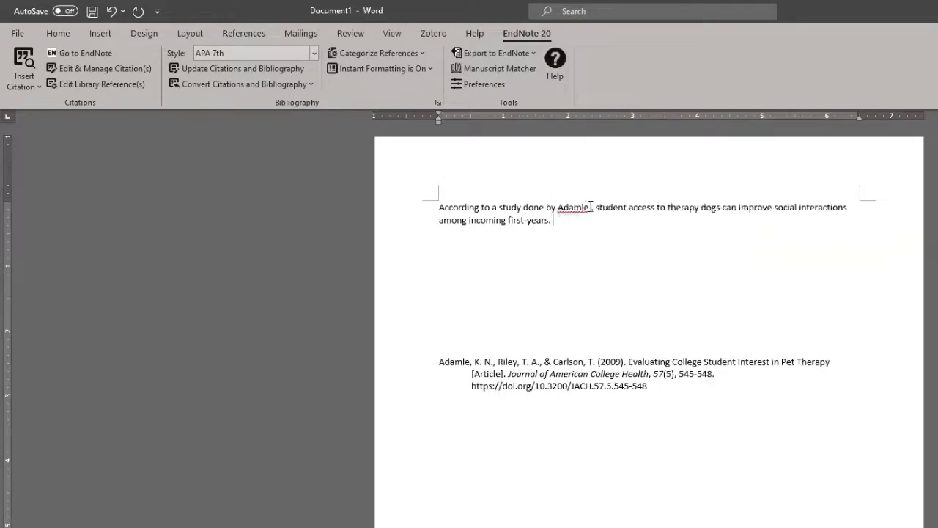
pyautogui.click(590, 206)
pyautogui.hotkey('ctrl', 'v')
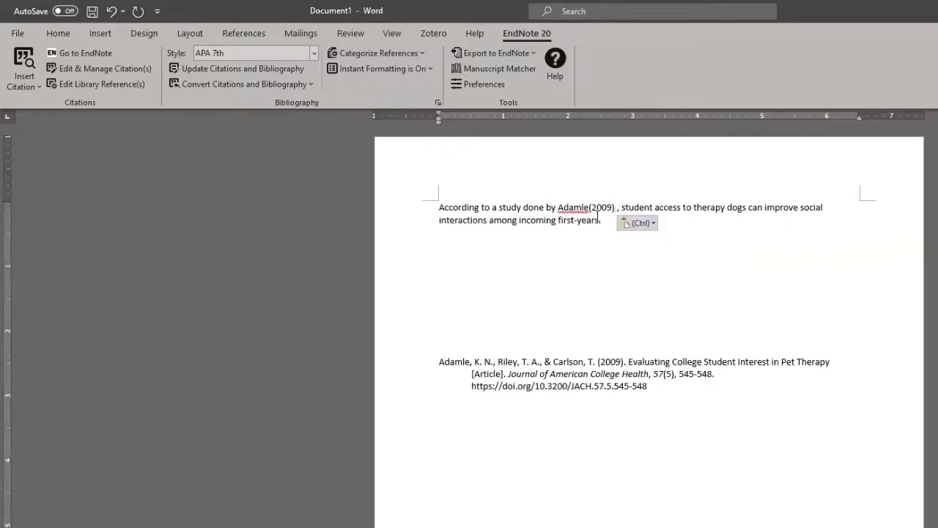
pyautogui.click(591, 207)
pyautogui.click(648, 218)
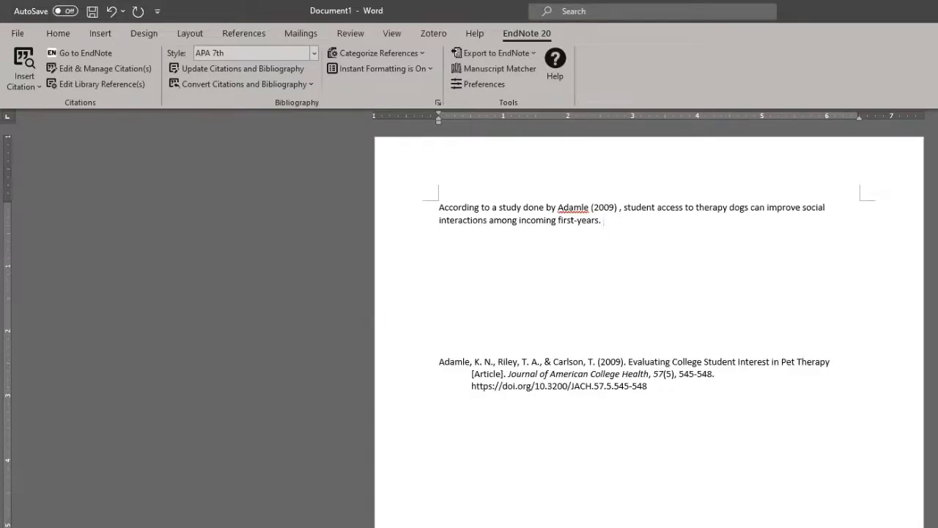
pyautogui.hotkey('alt', 'Tab')
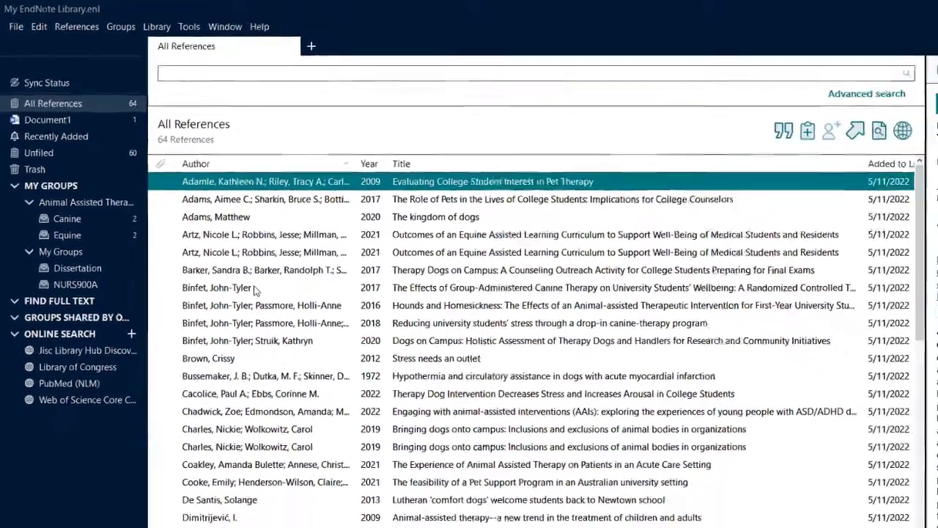
# Step: Cite Binfet 2017, Brown 2012 and De Santis 2013 together at the sentence end
pyautogui.click(282, 318)
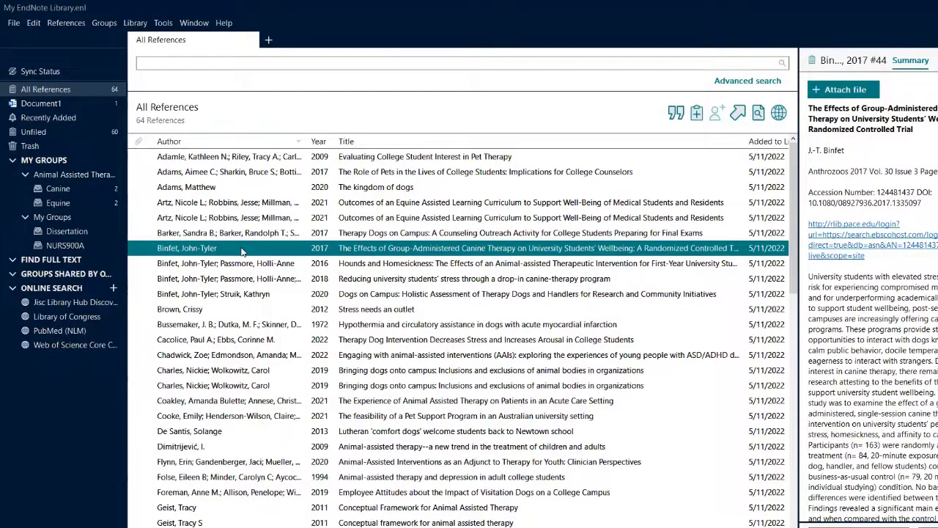
pyautogui.keyDown('ctrl'); pyautogui.click(231, 314); pyautogui.keyUp('ctrl')
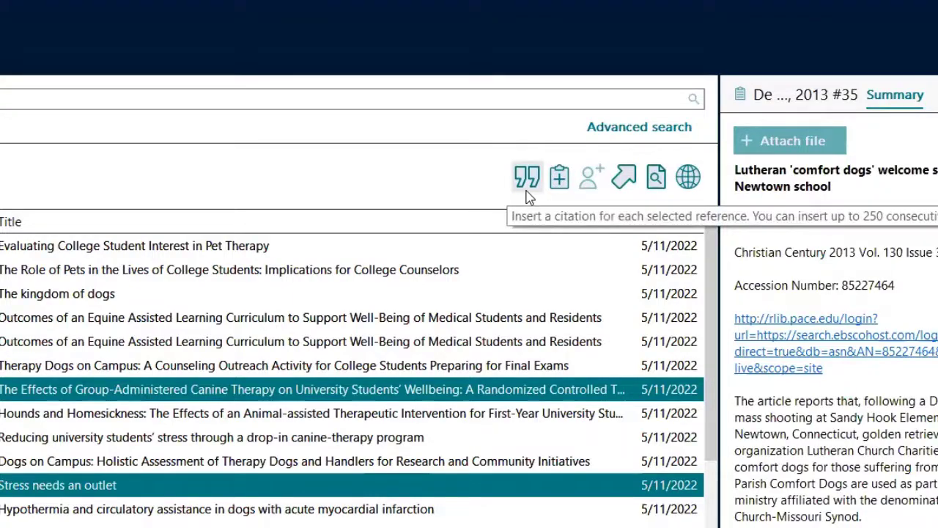
pyautogui.click(528, 179)
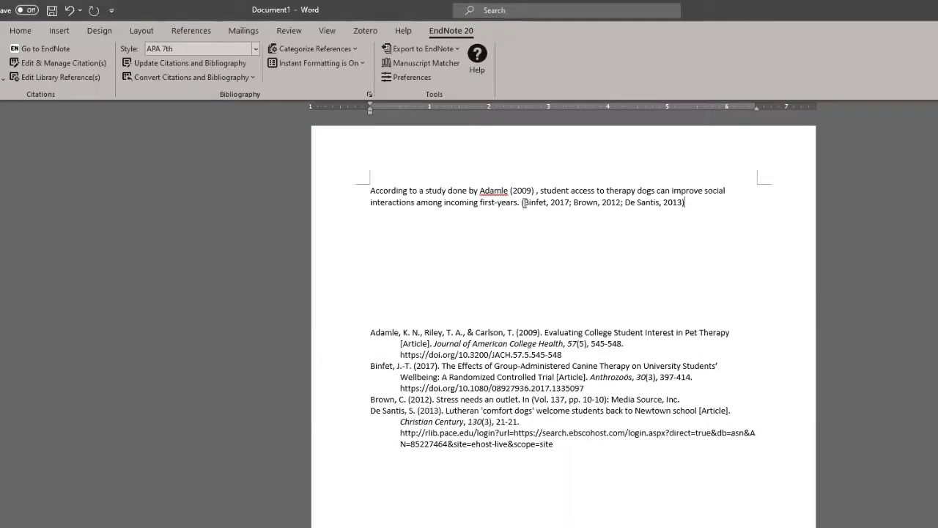
pyautogui.click(525, 203)
pyautogui.moveTo(593, 206); pyautogui.dragTo(685, 205)
pyautogui.click(687, 203)
pyautogui.moveTo(369, 367); pyautogui.dragTo(613, 458)
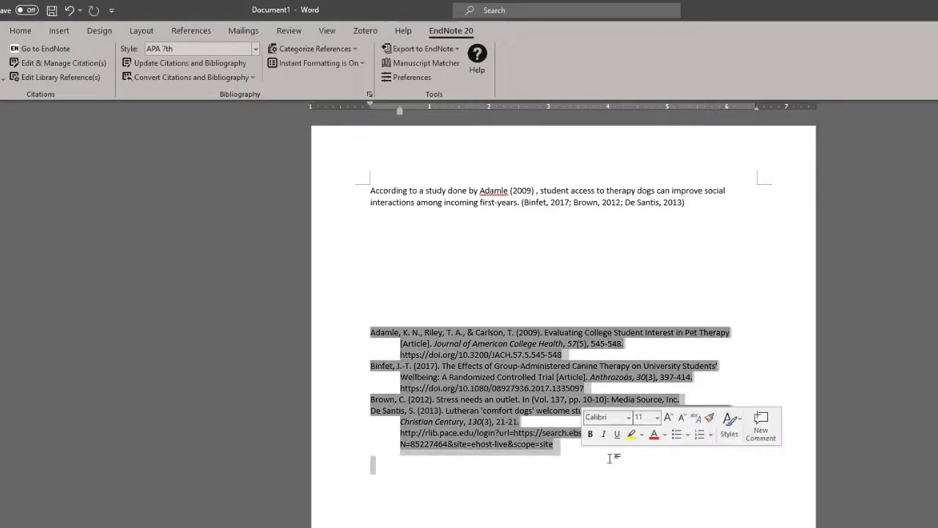
pyautogui.click(613, 495)
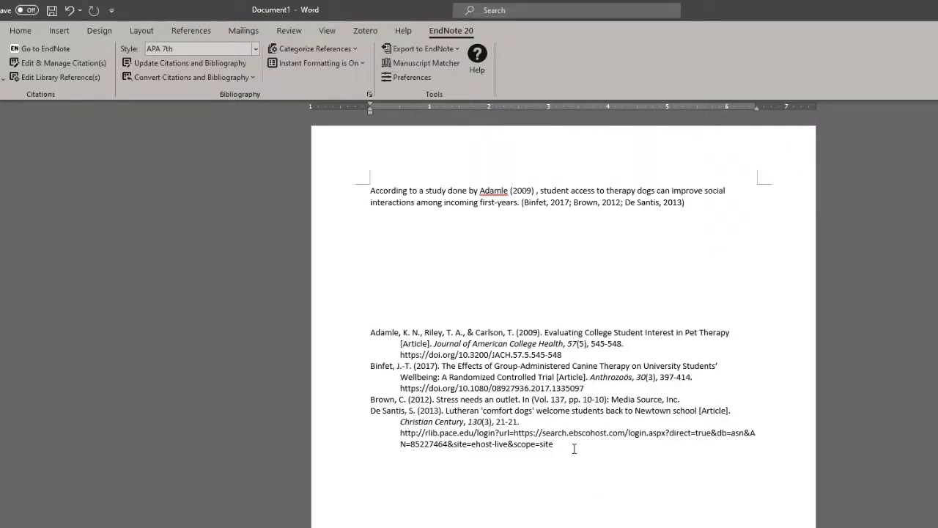
pyautogui.moveTo(576, 445); pyautogui.dragTo(357, 331)
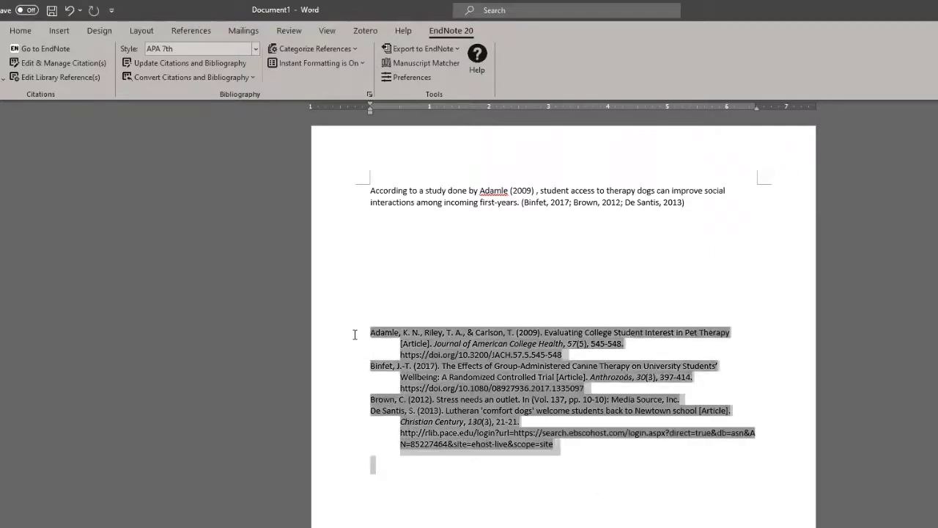
pyautogui.click(652, 303)
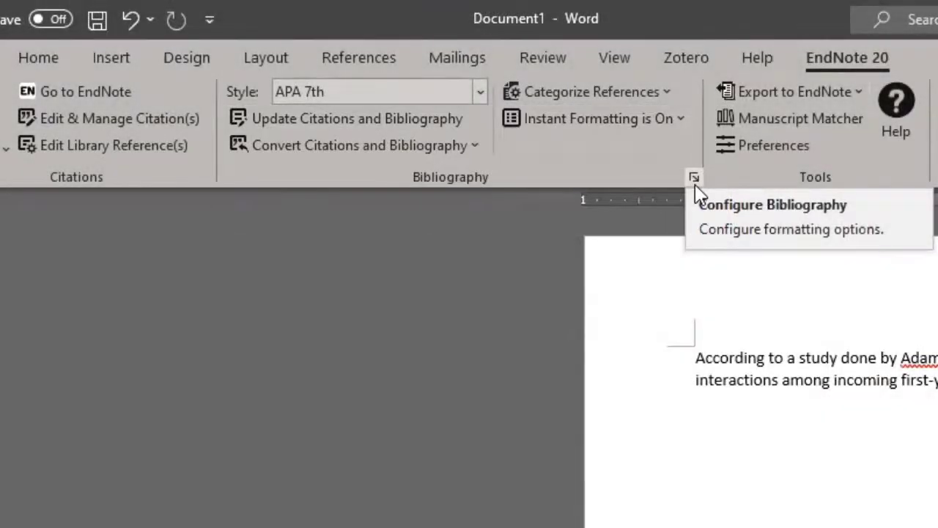
# Step: Set the bibliography layout to Double line spacing and 12-point font size
pyautogui.click(694, 180)
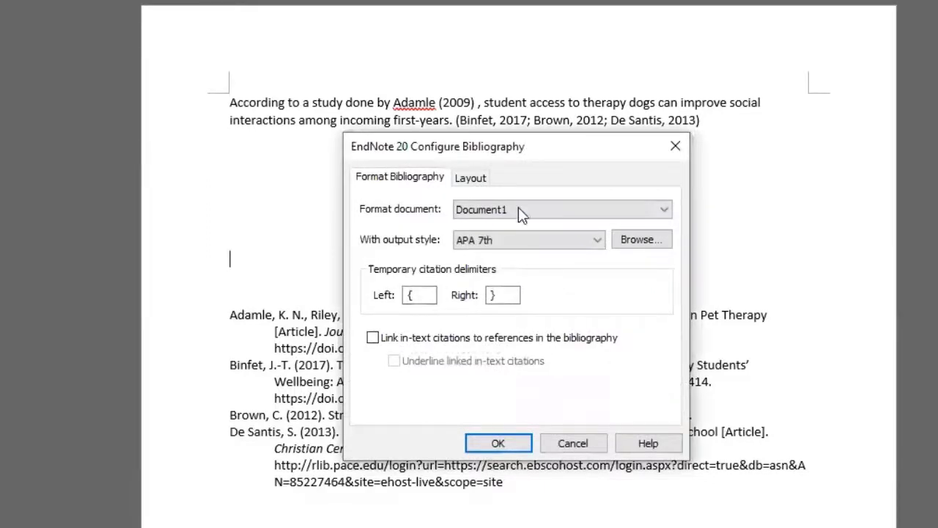
pyautogui.click(483, 178)
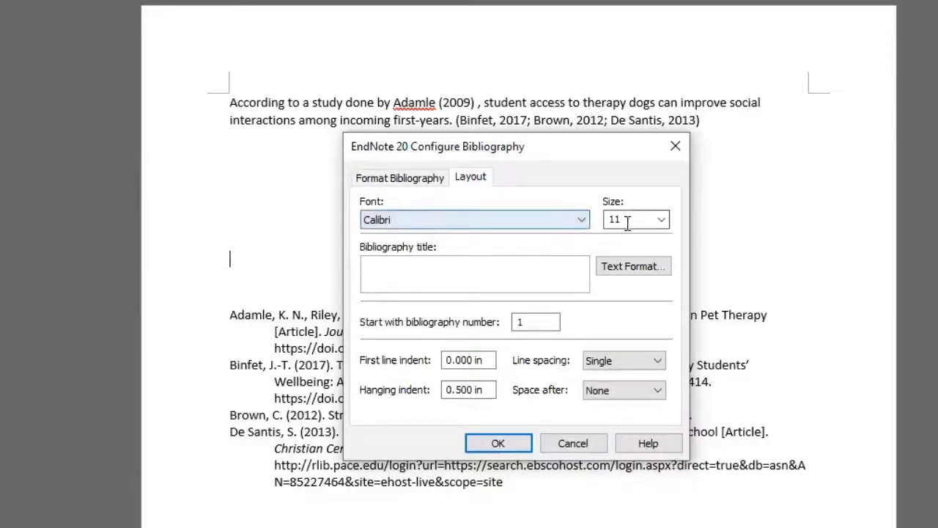
pyautogui.click(642, 365)
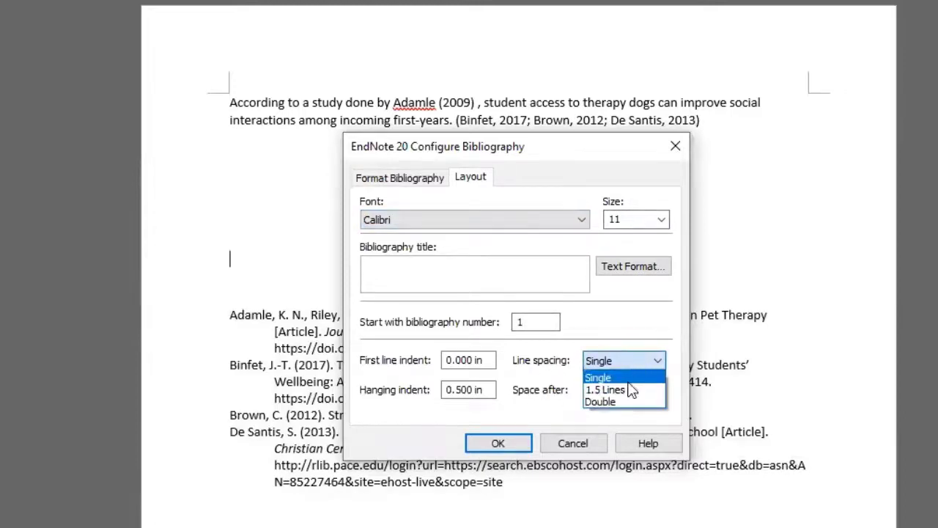
pyautogui.click(619, 397)
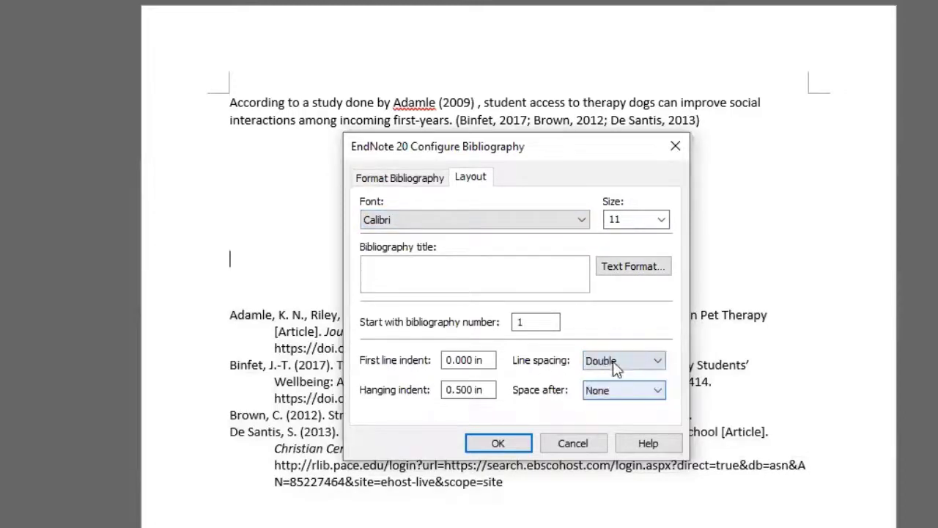
pyautogui.click(663, 219)
pyautogui.click(639, 289)
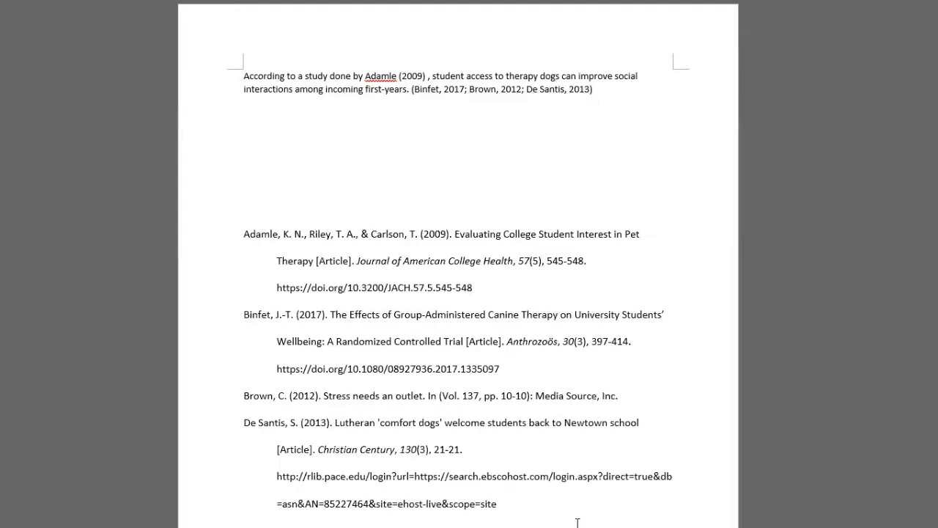
pyautogui.click(536, 511)
pyautogui.hotkey('shift', 'Home')
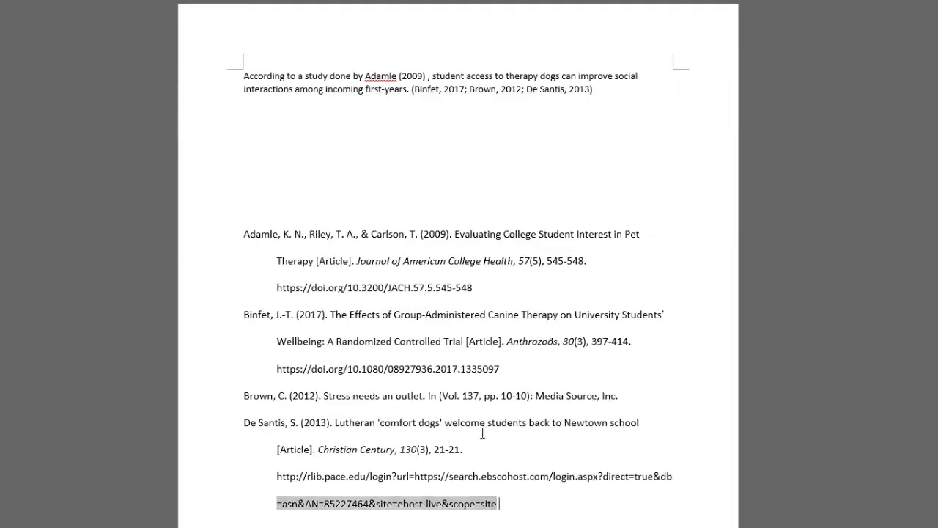
pyautogui.moveTo(498, 504); pyautogui.dragTo(326, 237)
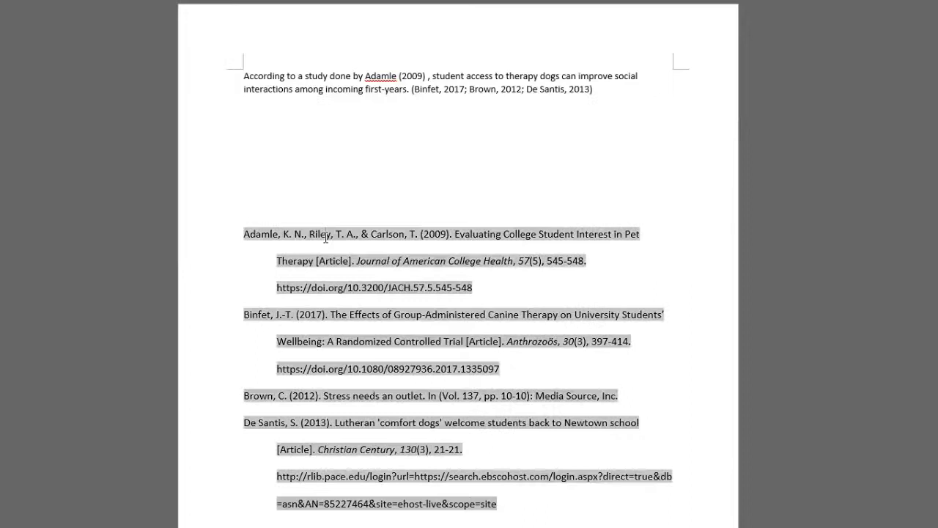
pyautogui.click(344, 187)
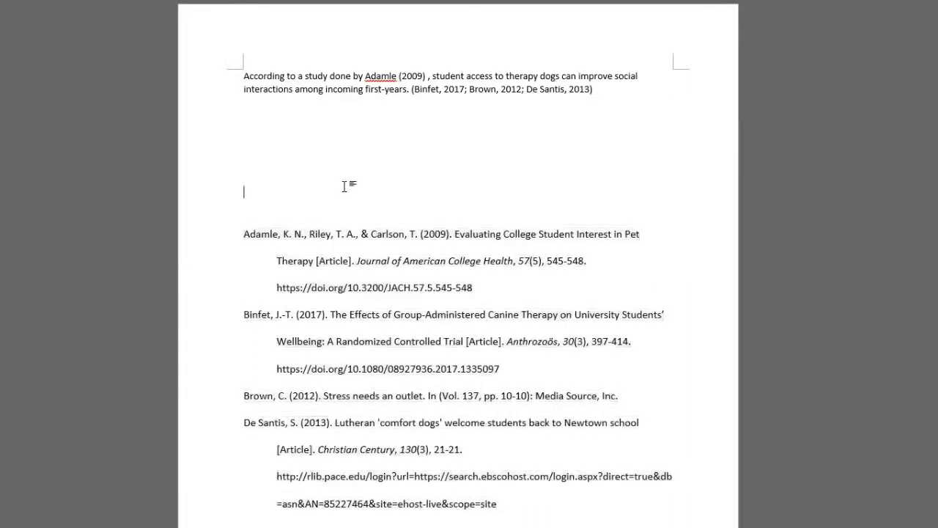
pyautogui.moveTo(620, 91); pyautogui.dragTo(411, 88)
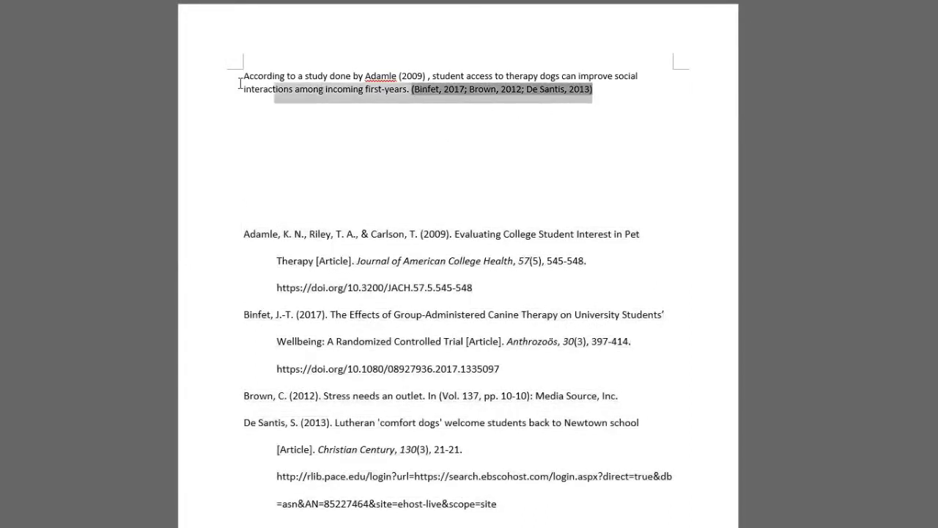
pyautogui.doubleClick(217, 81)
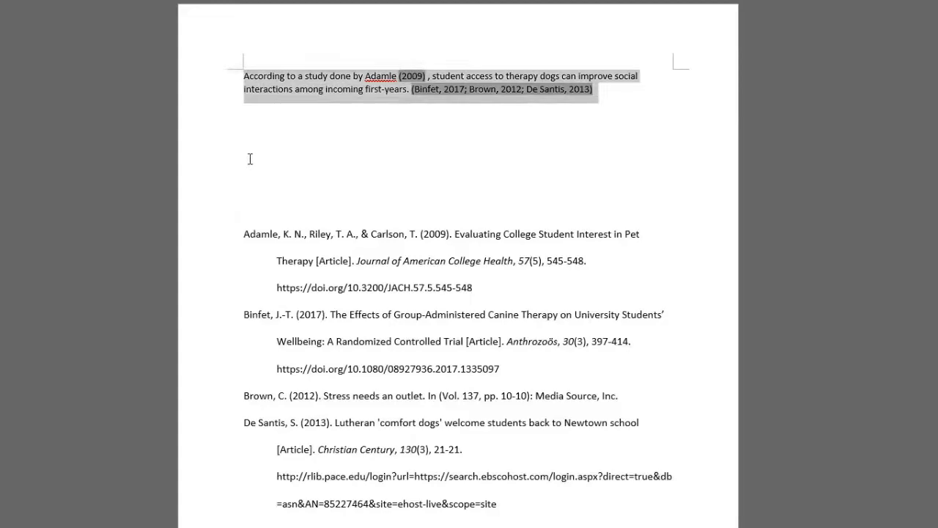